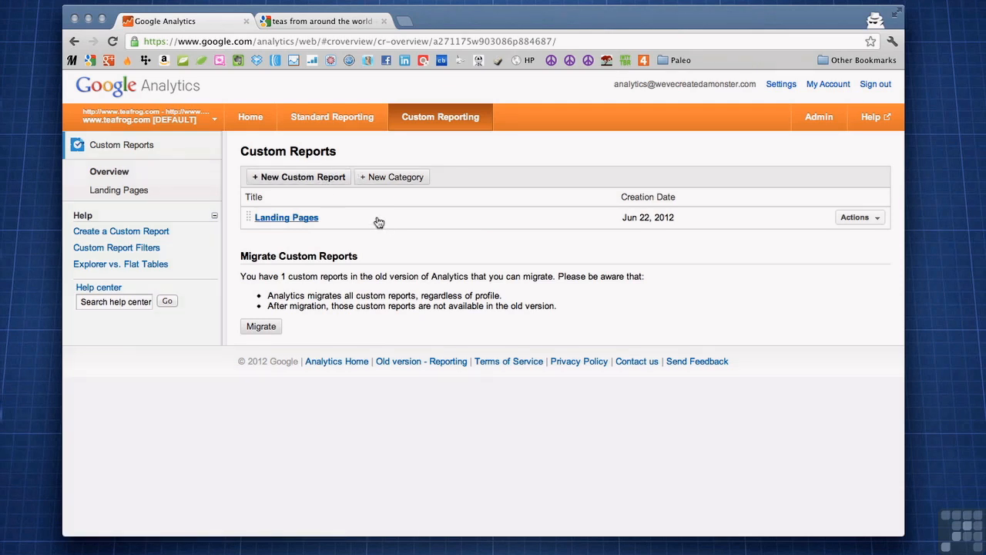
Step: Create a new custom report titled Keywords and set its type to Flat Table
left_click(316, 179)
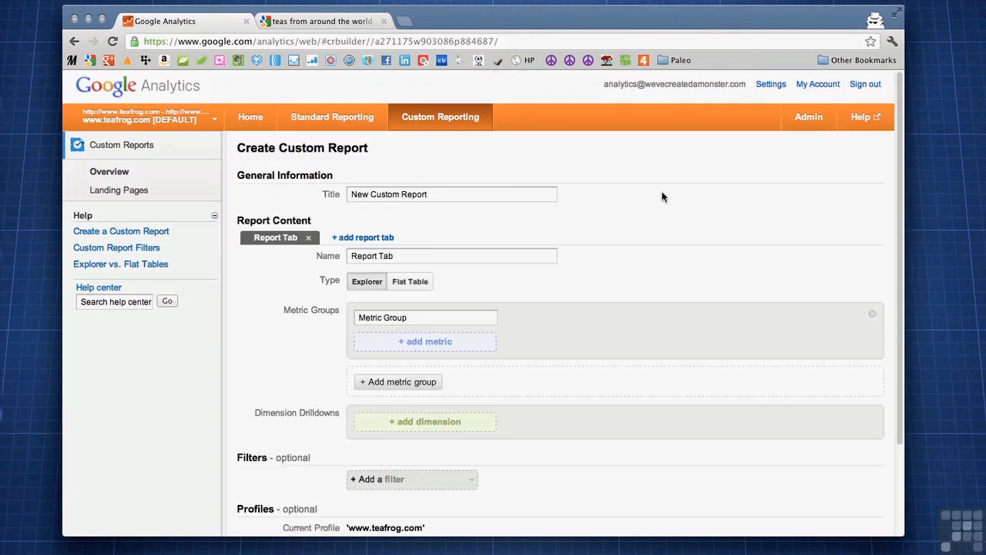
left_click_drag(457, 194, 304, 192)
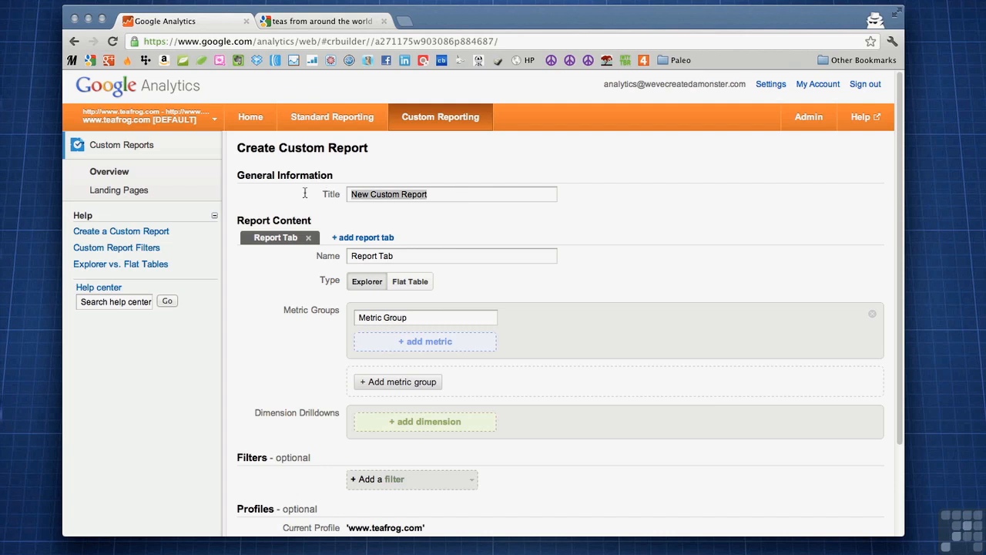
type("Keywords")
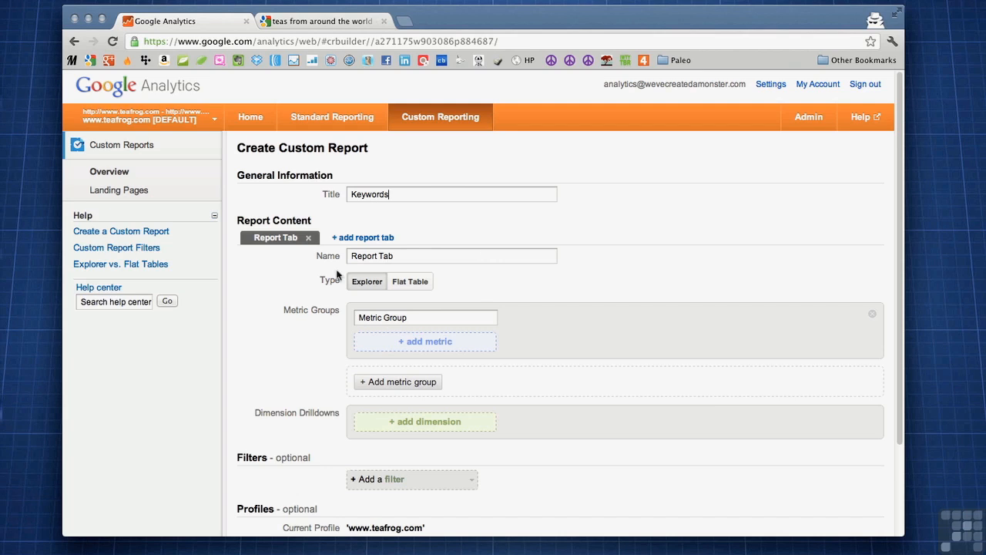
left_click(411, 284)
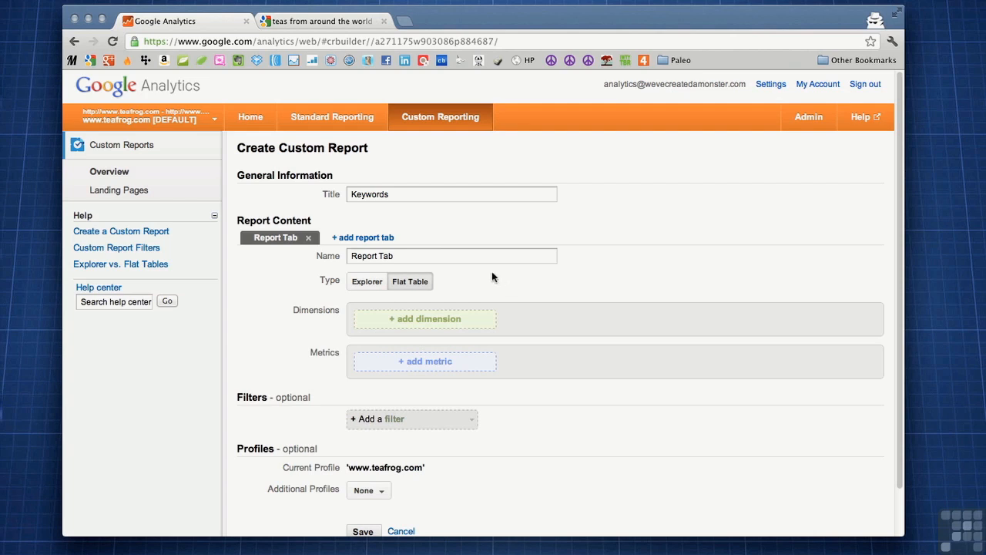
Step: Add Keyword as the dimension of the Keywords report
left_click(429, 320)
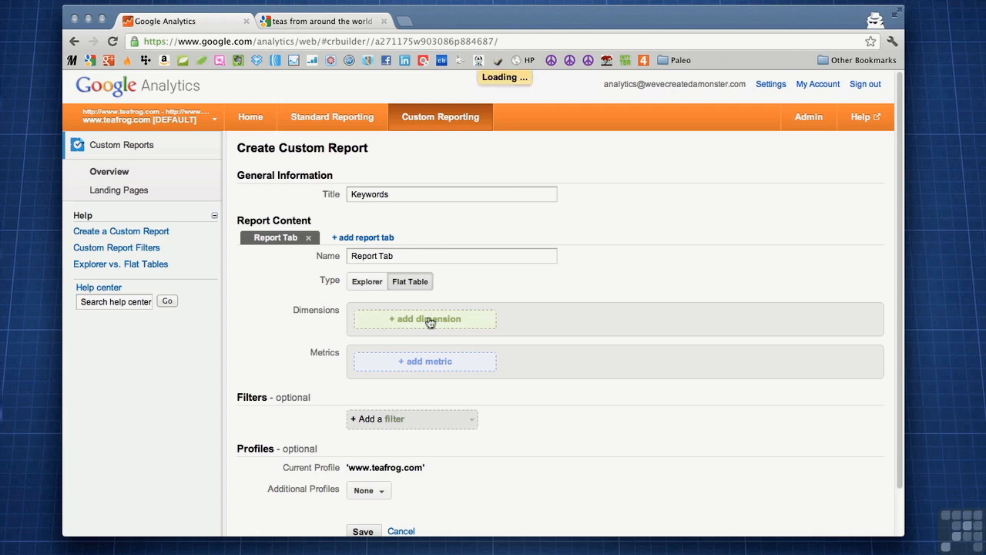
type("key")
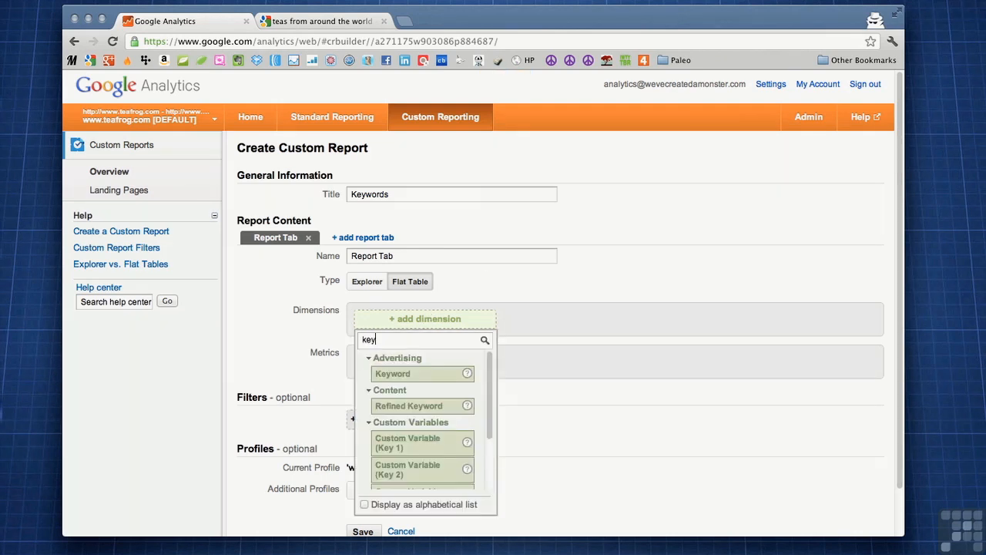
left_click(406, 378)
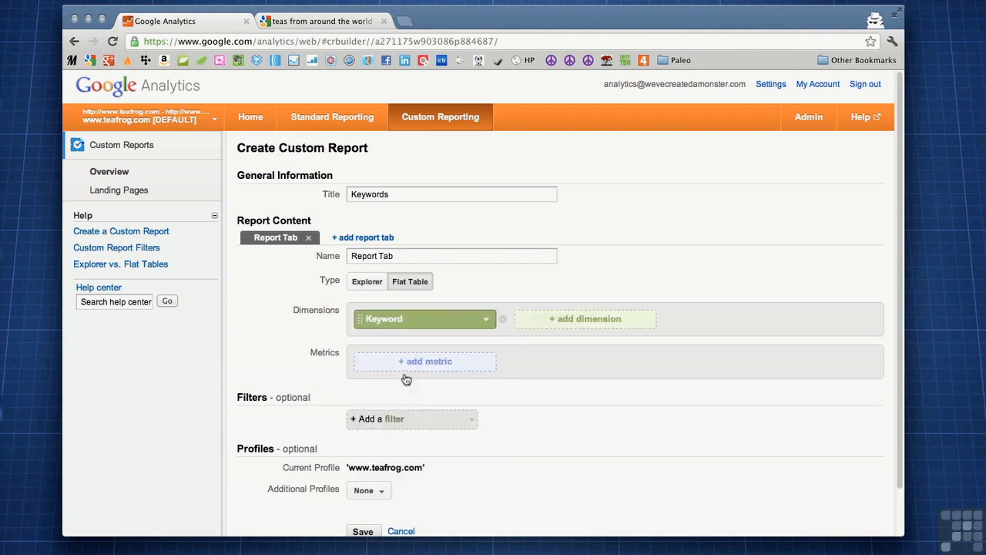
scroll(523, 357, "down", 2)
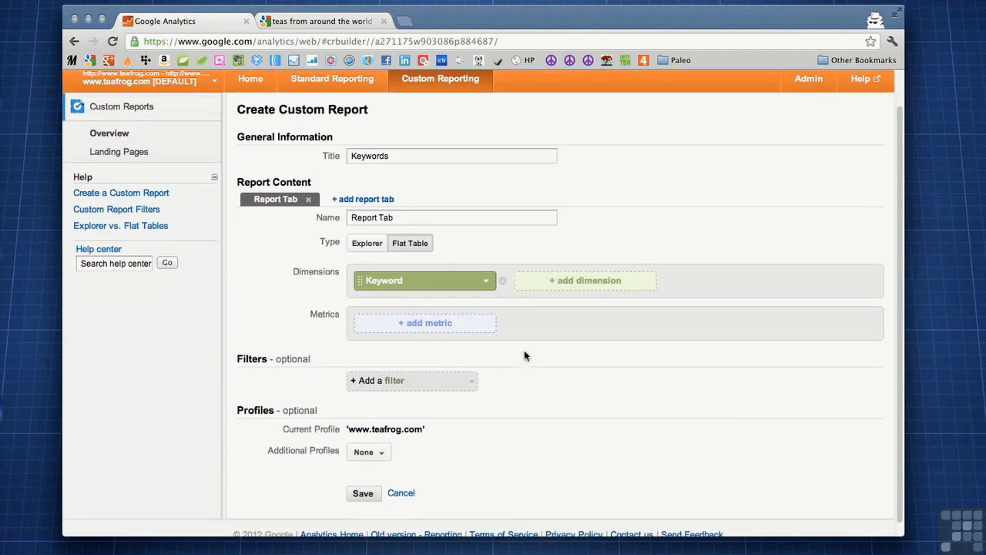
Step: Add Visits, Bounce Rate, Goal Conversion Rate, Goal Completions and Goal Value as metrics, and save the Keywords report
left_click(421, 324)
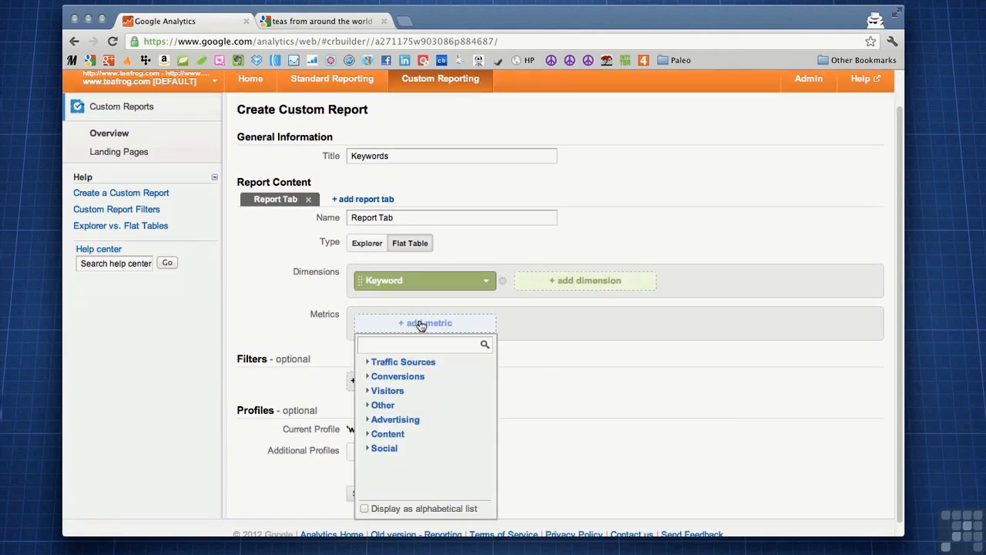
type("visits")
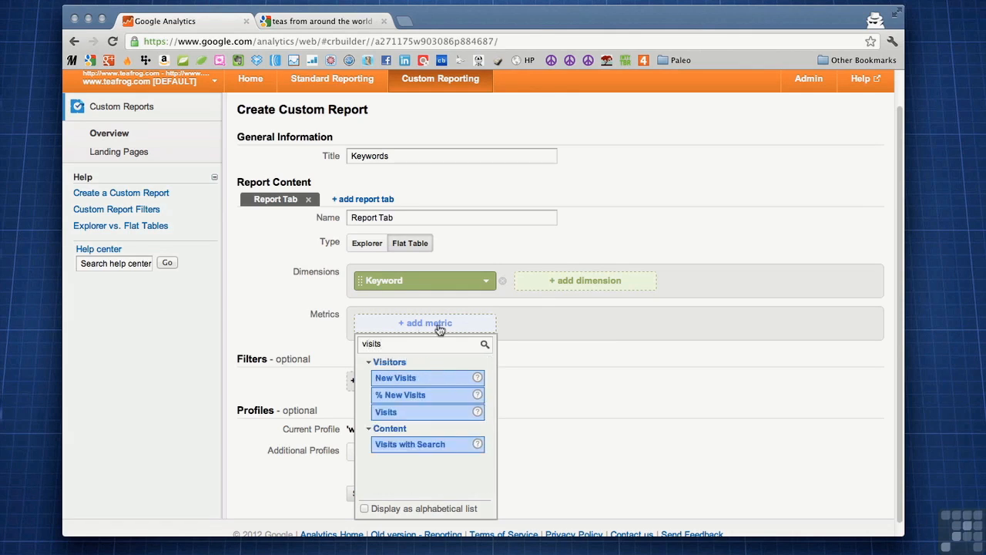
left_click(392, 412)
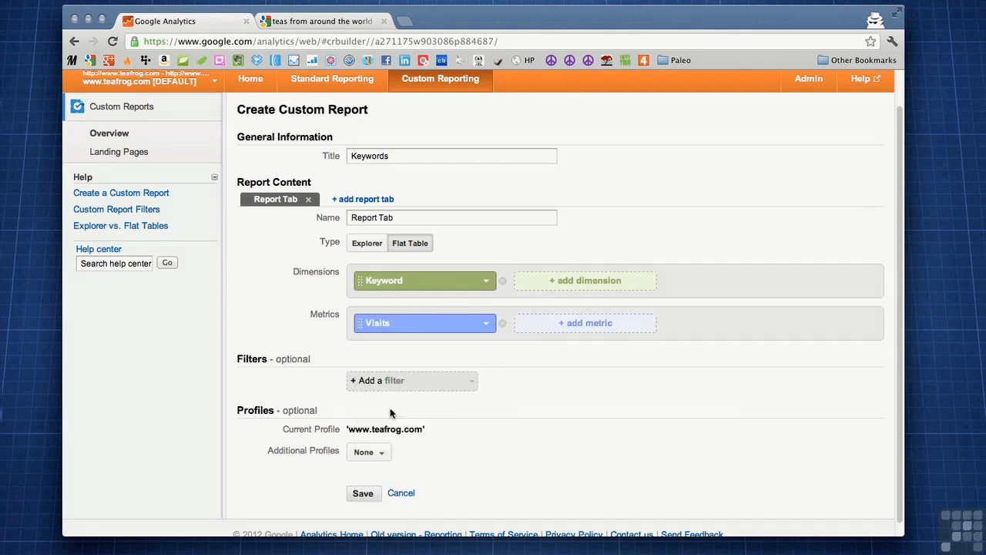
left_click(575, 330)
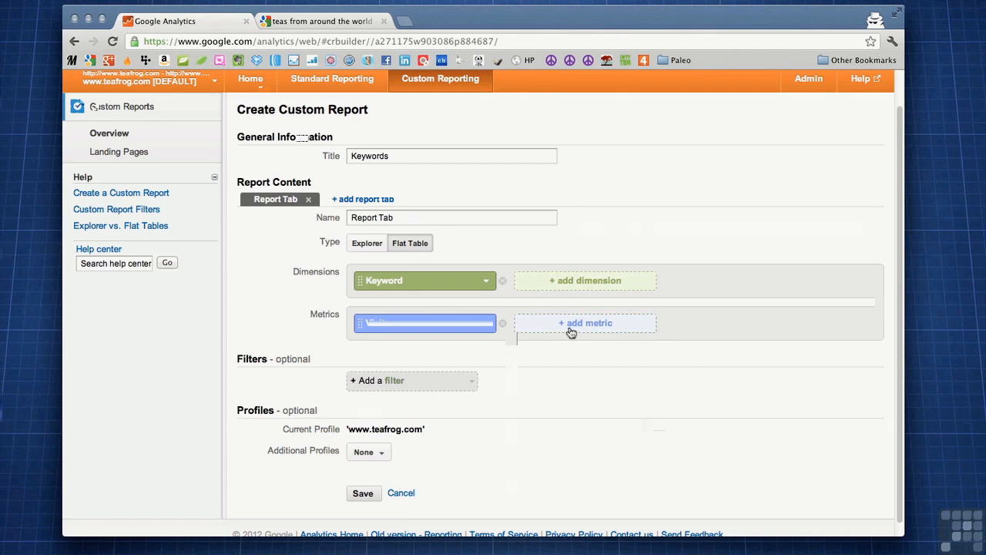
type("goal v")
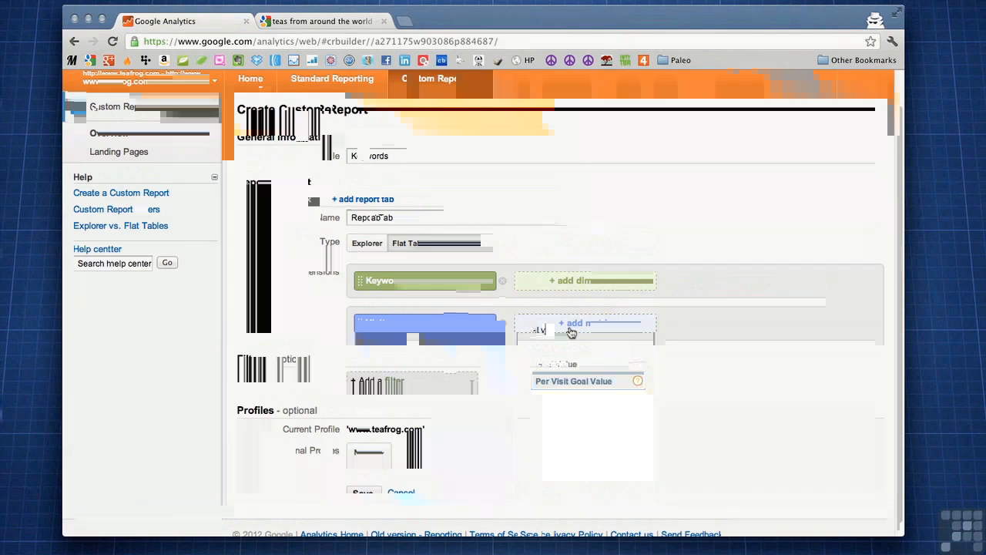
left_click(567, 364)
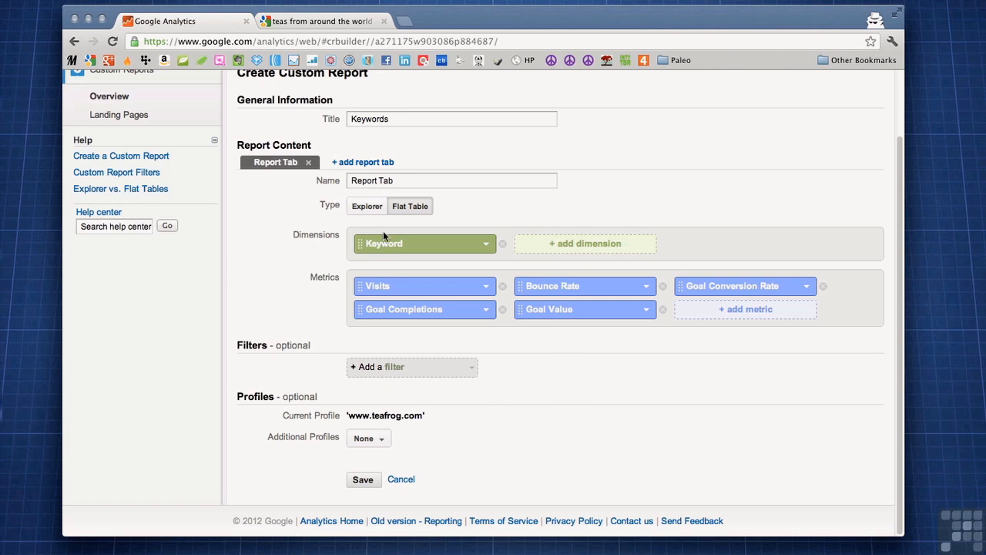
left_click(363, 480)
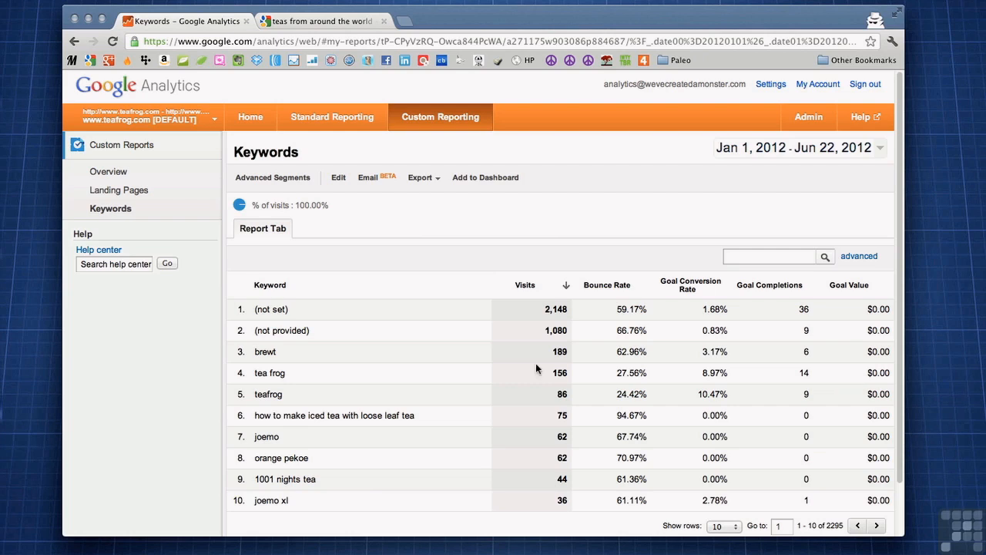
Step: Examine the goal conversion rate and goal completions of the brewt keyword in the report
scroll(296, 504, "down", 1)
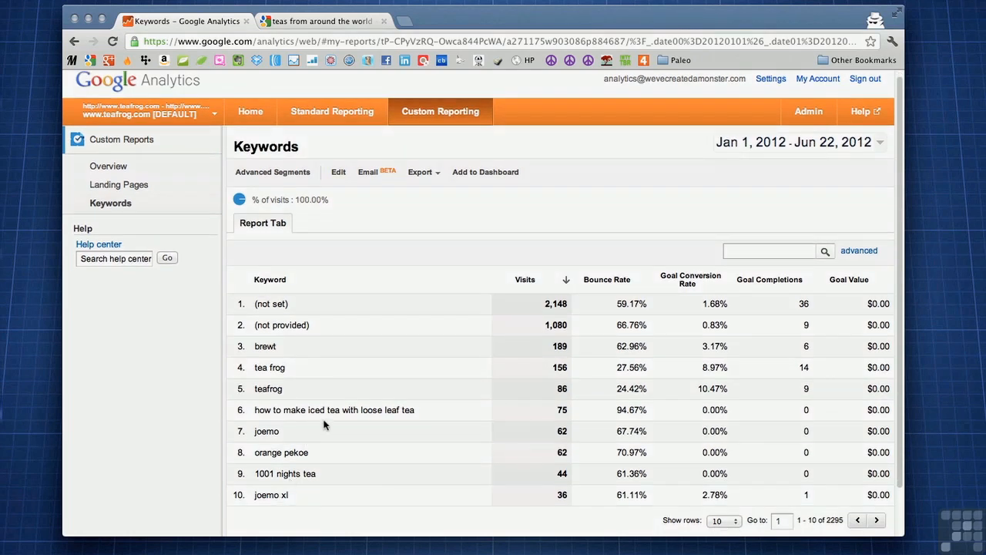
double_click(267, 347)
left_click_drag(704, 347, 729, 348)
left_click(807, 347)
left_click_drag(808, 347, 794, 353)
Step: Copy the keyword brewt from the report, search Google for it and look through the results
left_click_drag(288, 346, 253, 345)
key("ctrl+c")
left_click(322, 21)
key("ctrl+v")
key("Return")
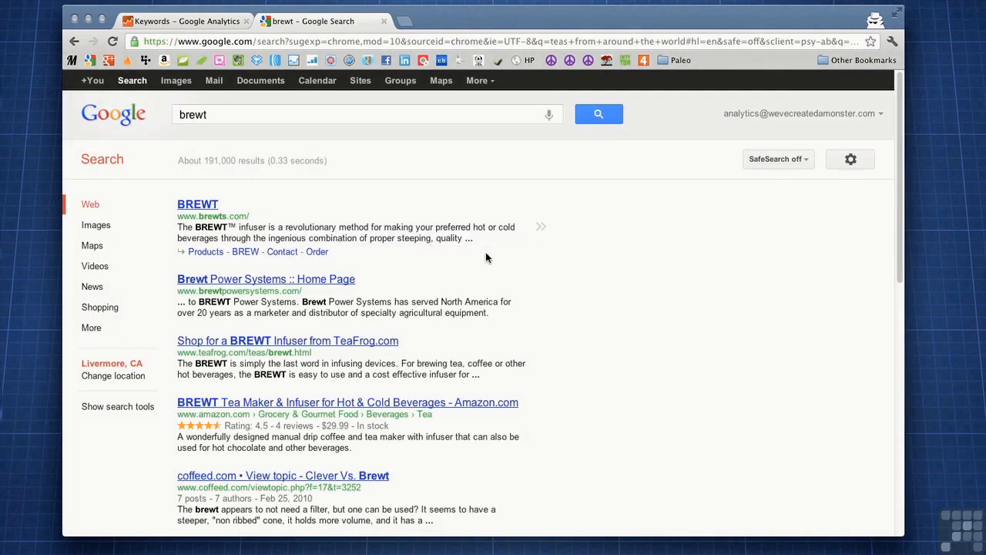
scroll(548, 262, "down", 1)
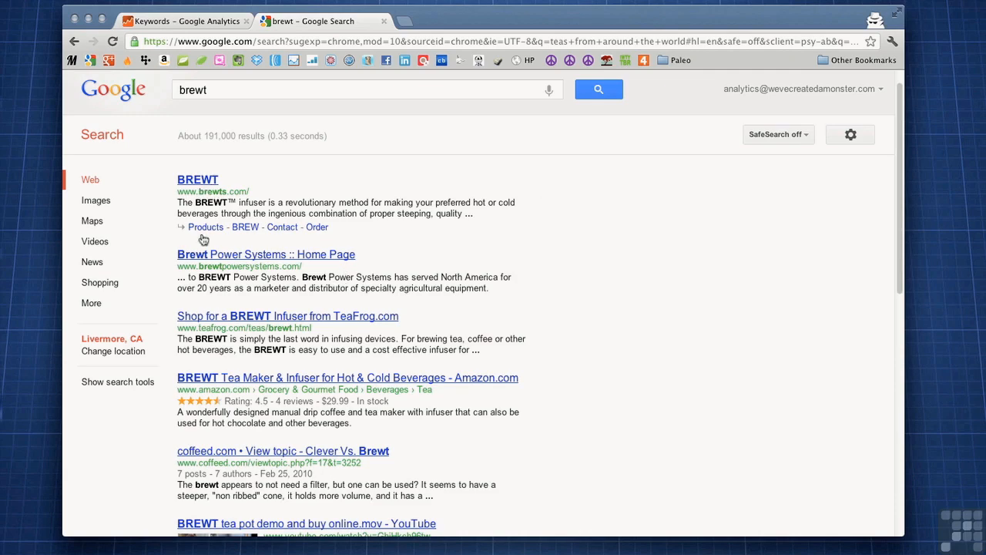
Step: Return to the Keywords report in Google Analytics and sort its rows by Goal Completions in descending order
left_click(199, 23)
left_click(333, 345)
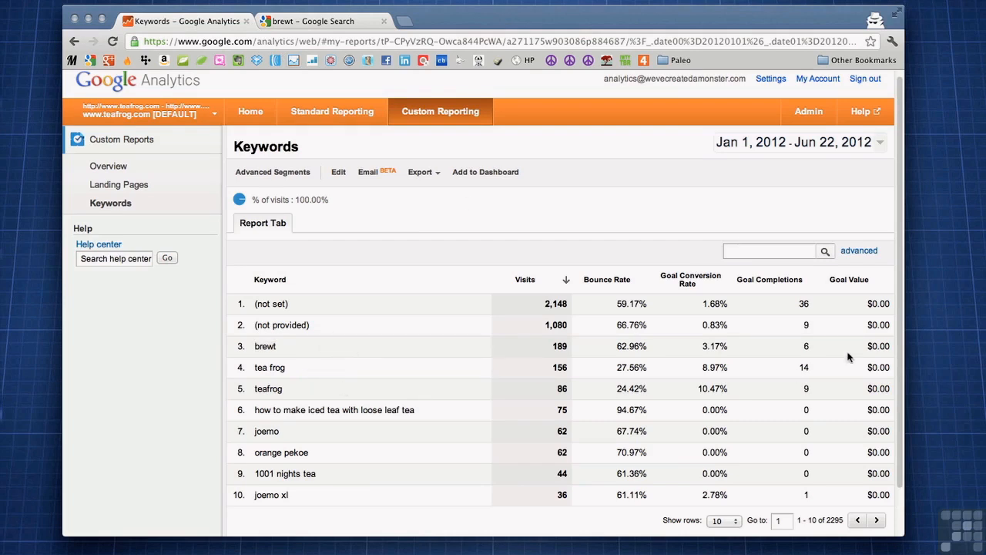
left_click(793, 282)
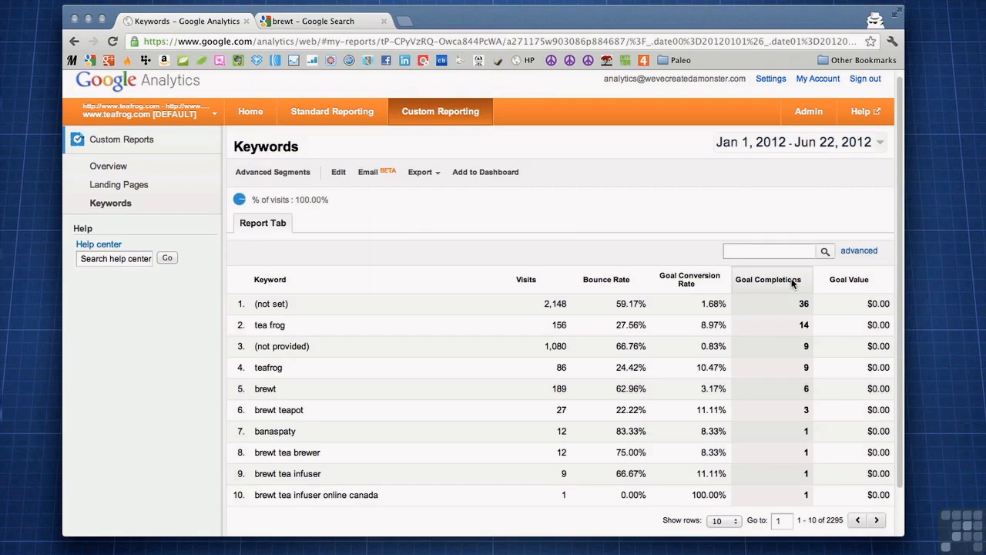
left_click_drag(289, 304, 253, 303)
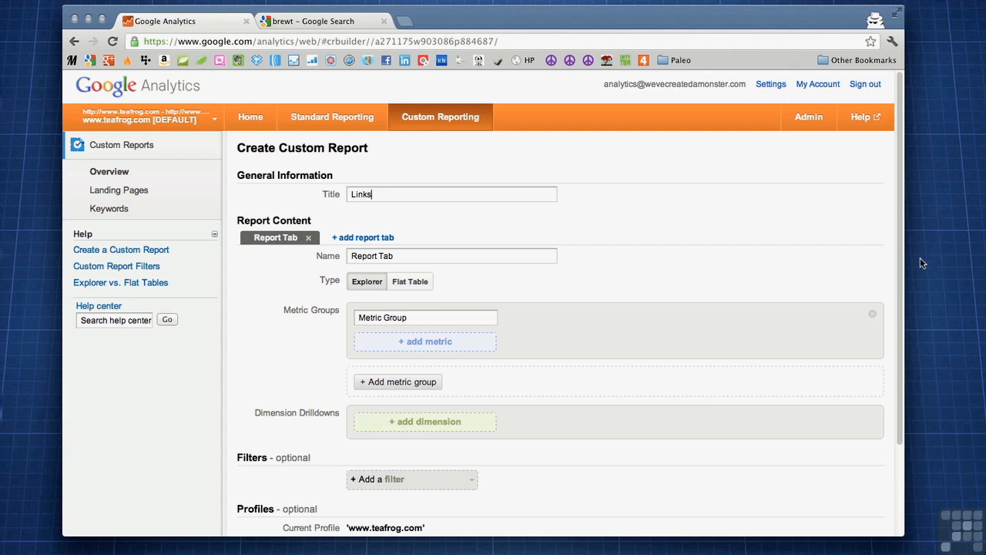
Step: Set the Links report's type to Flat Table and add Source and Landing Page as its dimensions
scroll(621, 219, "down", 1)
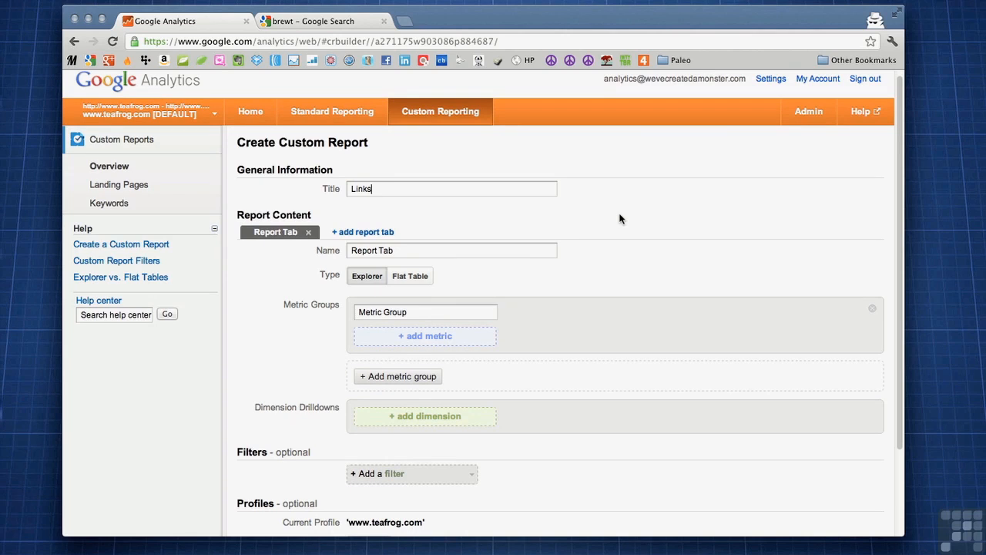
scroll(621, 219, "down", 3)
left_click(419, 262)
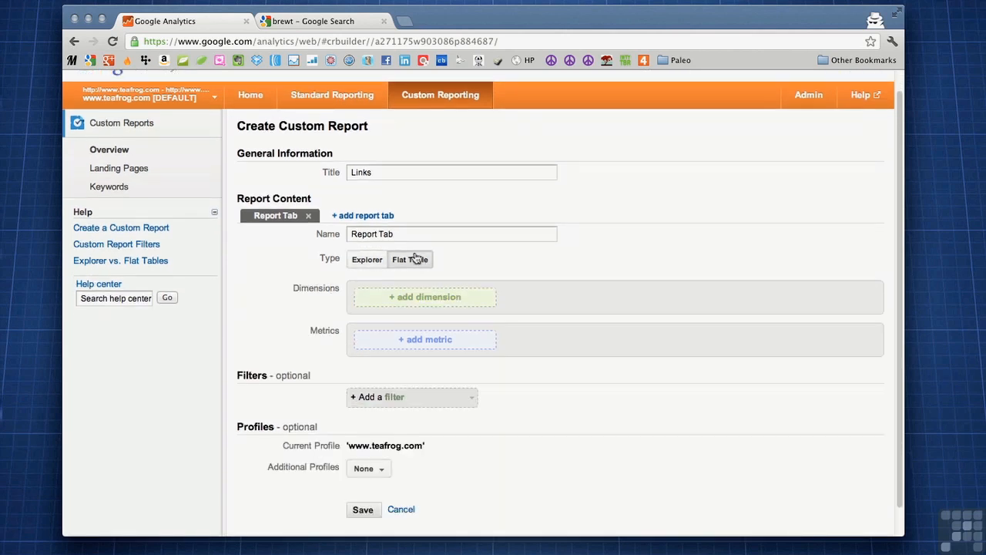
left_click(415, 298)
type("source")
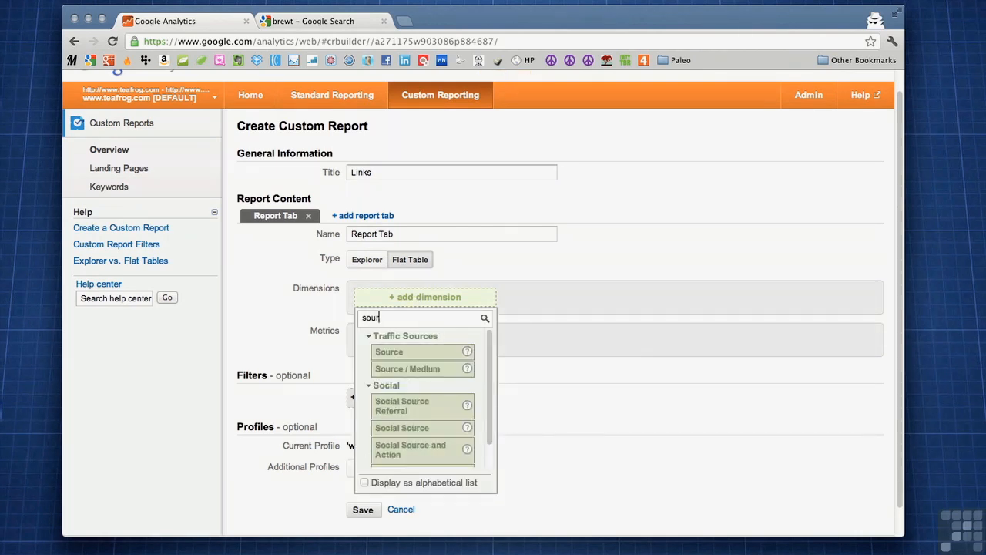
left_click(388, 353)
left_click(593, 301)
type("landi")
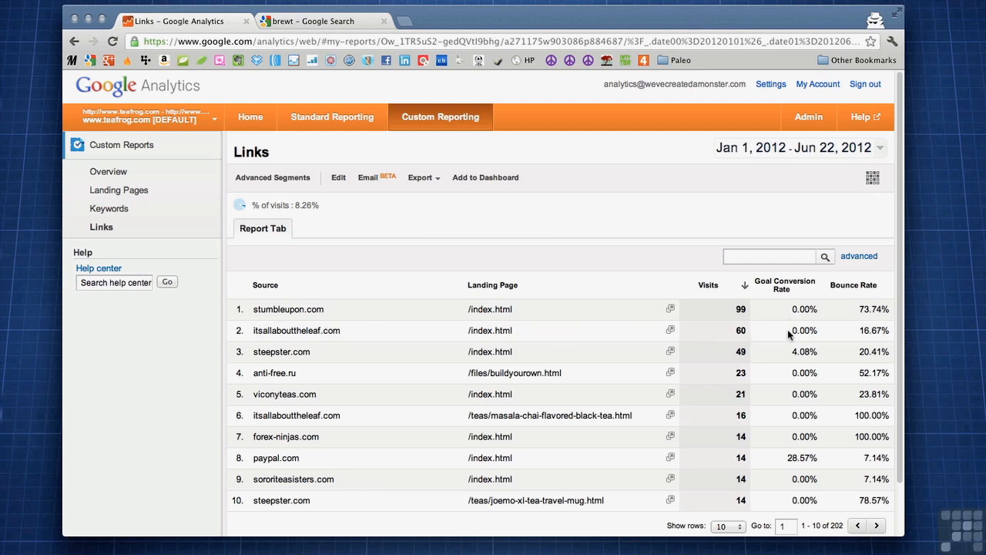
Step: Examine the referring sources in the Links report, comparing steepster.com's goal conversion and bounce rates
scroll(343, 309, "down", 1)
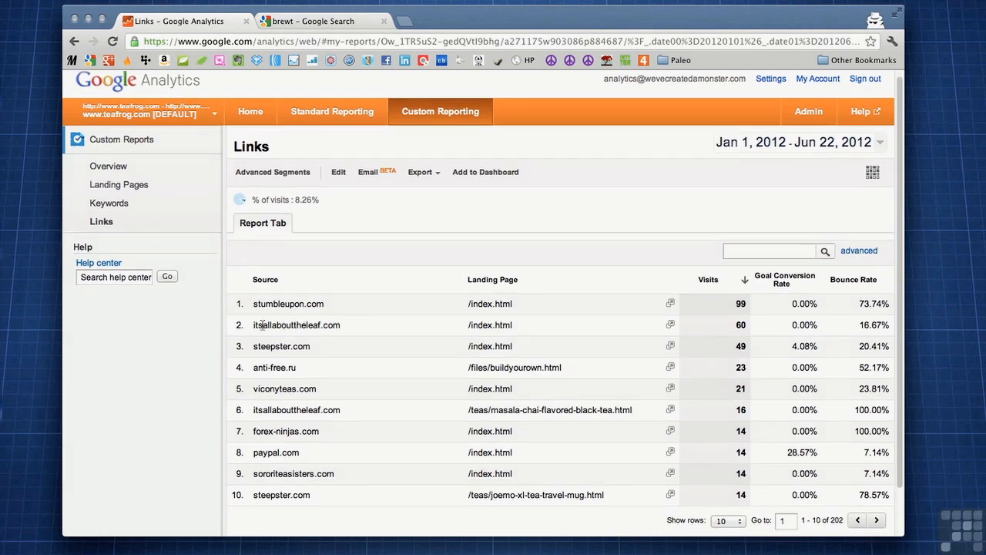
left_click_drag(263, 325, 327, 328)
left_click_drag(258, 347, 303, 348)
left_click(330, 352)
mouse_move(793, 345)
left_mouse_down()
mouse_move(822, 346)
mouse_move(878, 532)
mouse_move(889, 346)
left_mouse_up()
left_click_drag(253, 346, 310, 346)
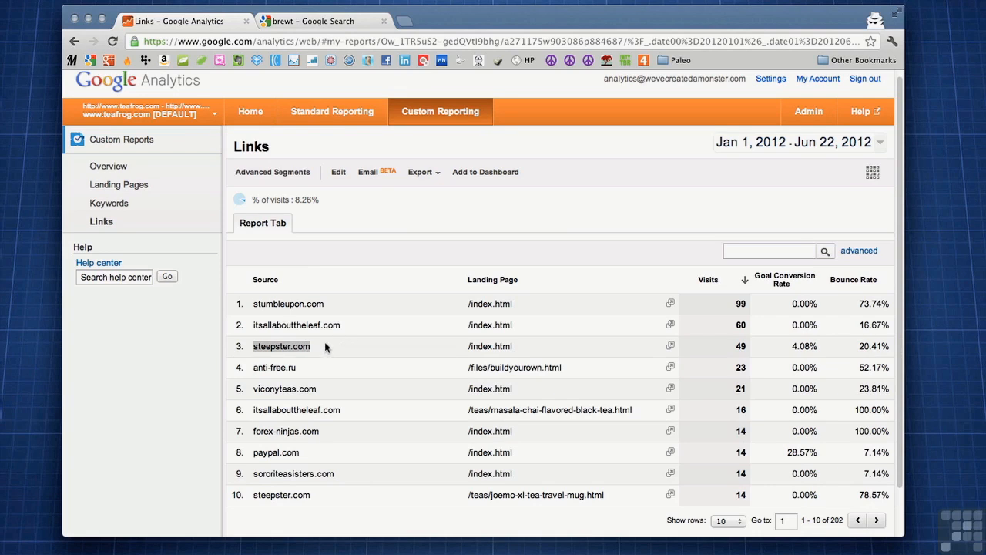
left_click(324, 346)
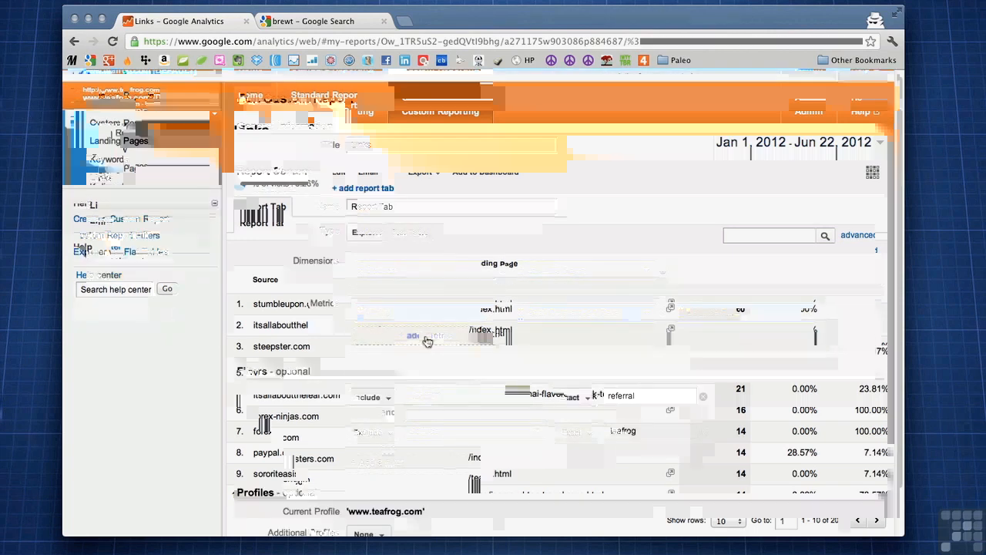
Step: Add Goal Completions as a metric to the Links report and save the report
type("m")
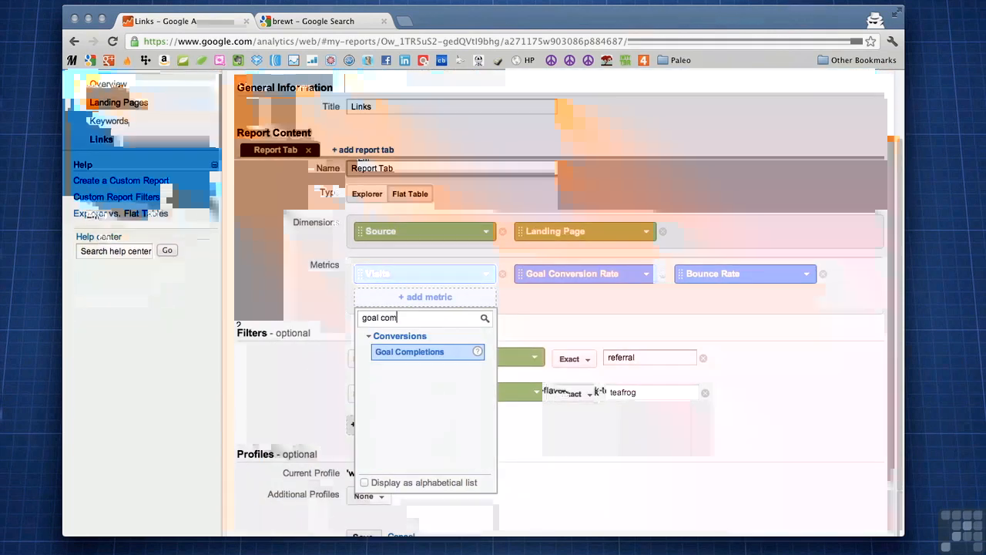
left_click(417, 351)
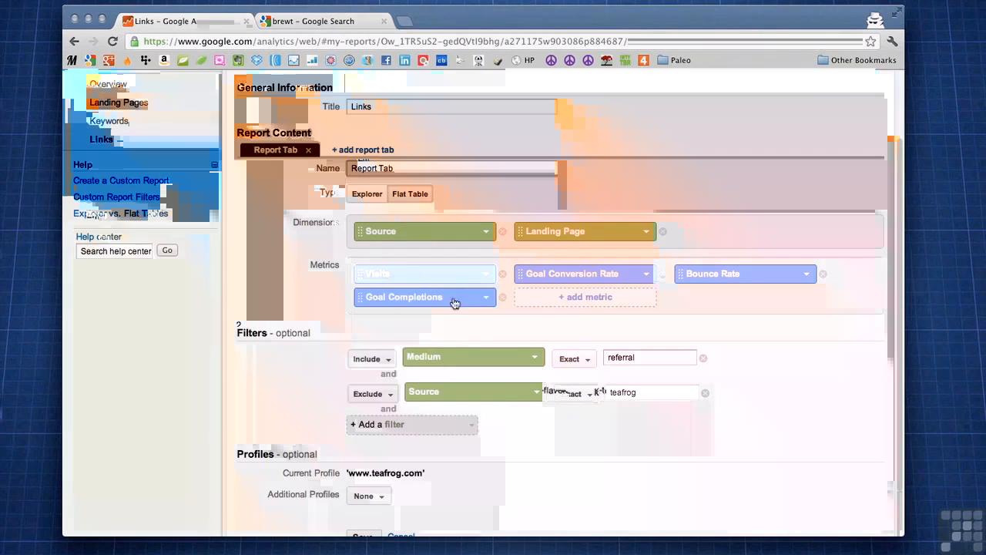
scroll(526, 403, "down", 1)
left_click(359, 496)
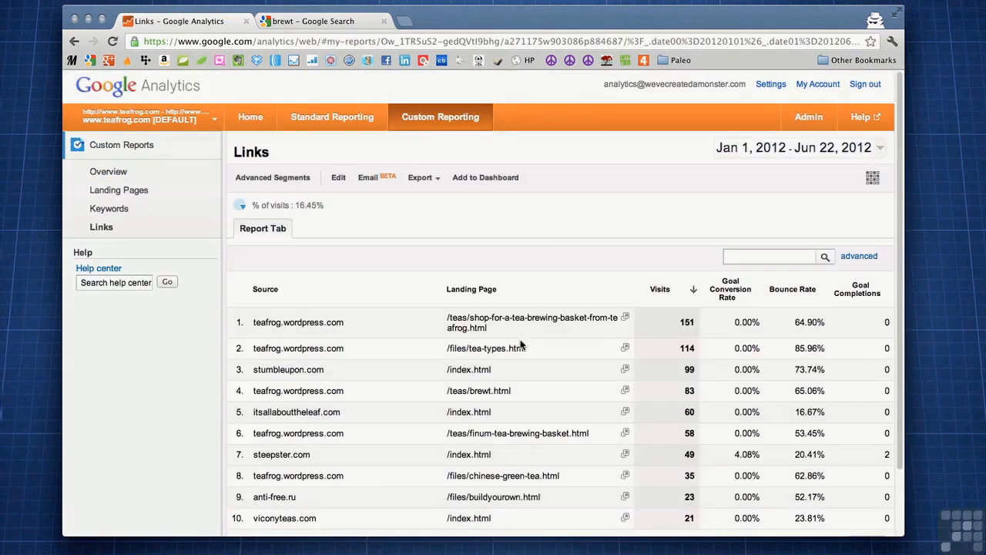
Step: Sort the Links report by Goal Completions
scroll(562, 351, "down", 1)
scroll(562, 347, "down", 2)
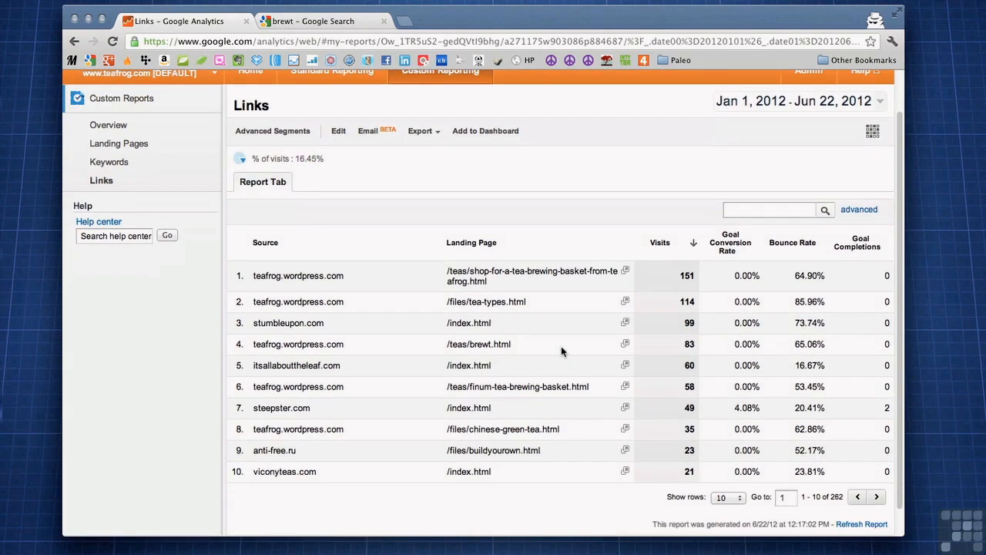
left_click(872, 246)
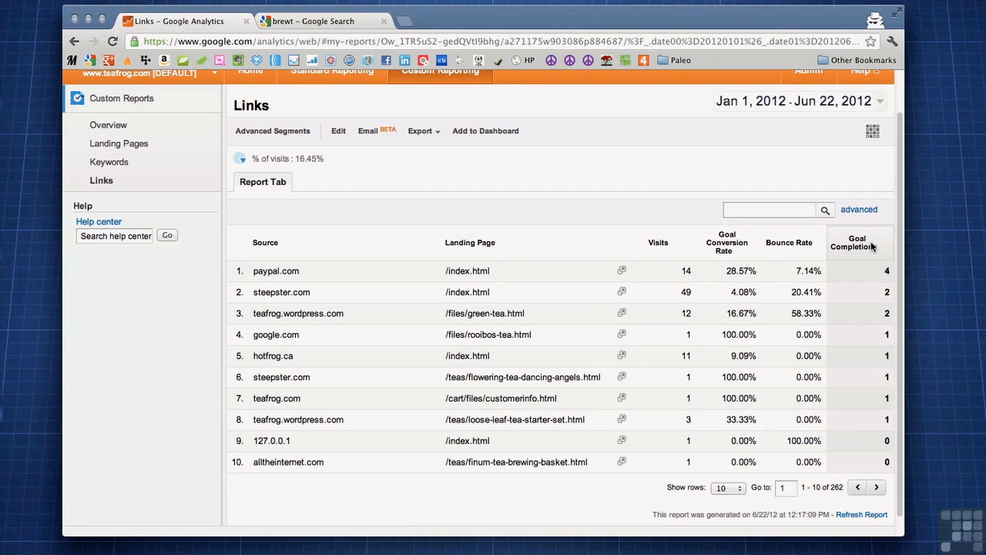
left_click(872, 246)
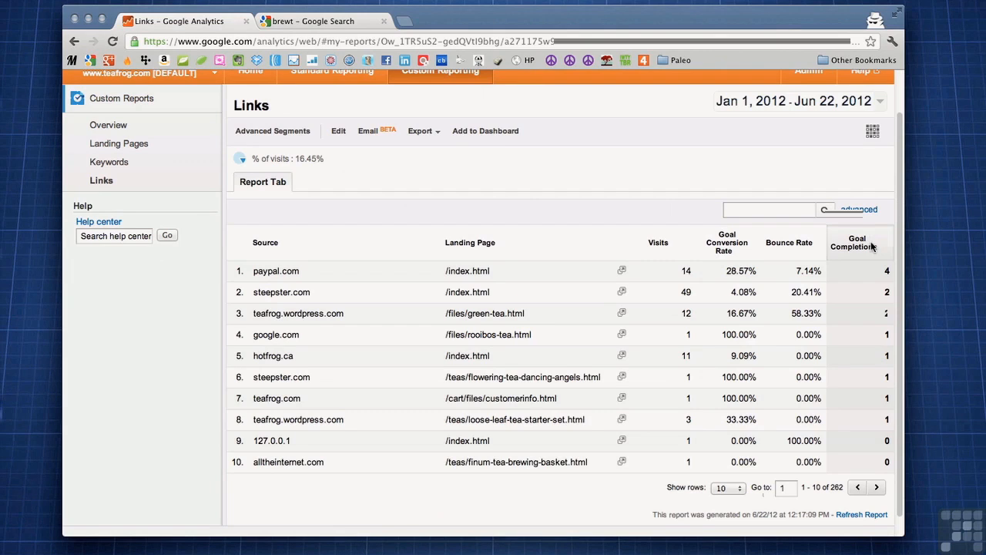